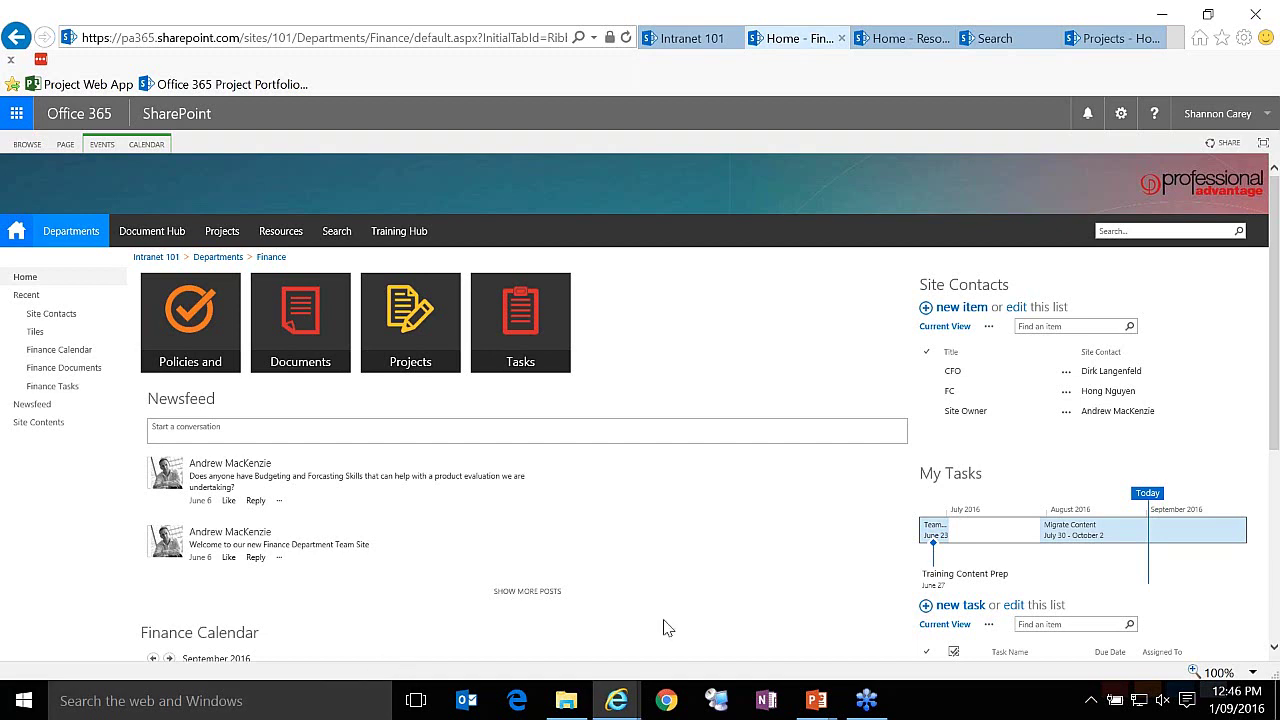
# - Select the CFO, FC and Site Owner entries in the Site Contacts list
pyautogui.click(926, 371)
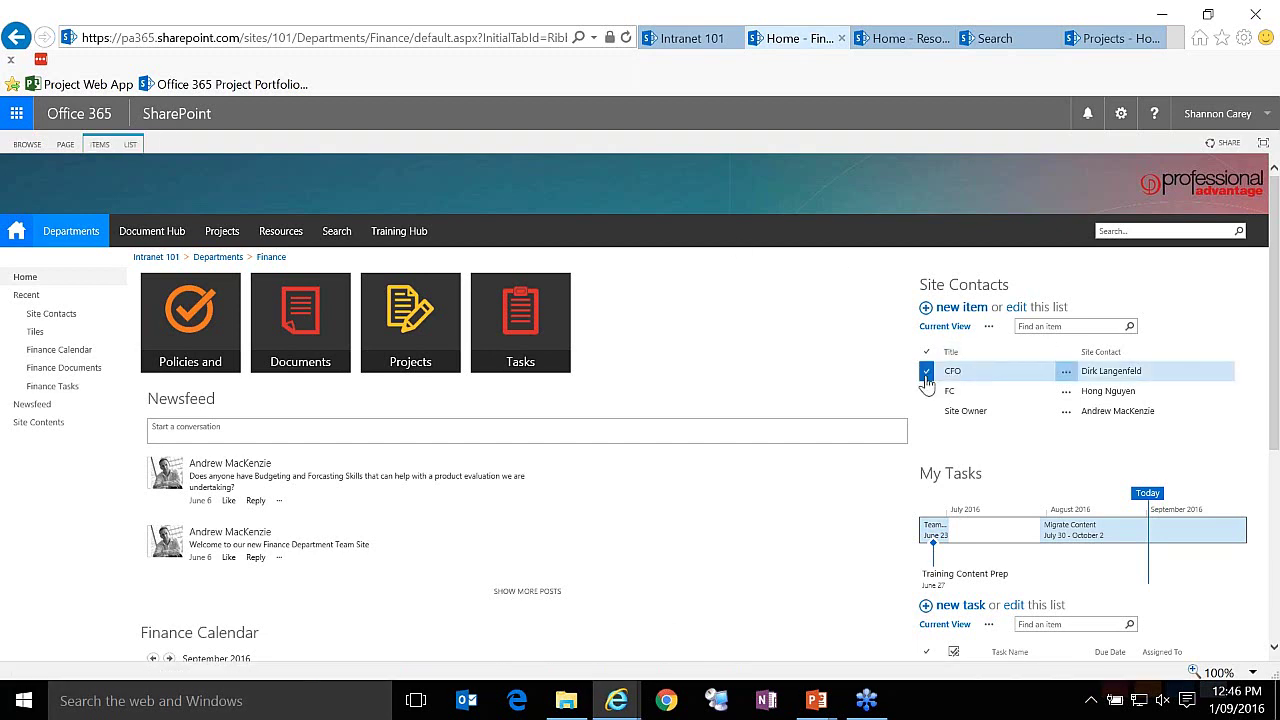
pyautogui.click(926, 391)
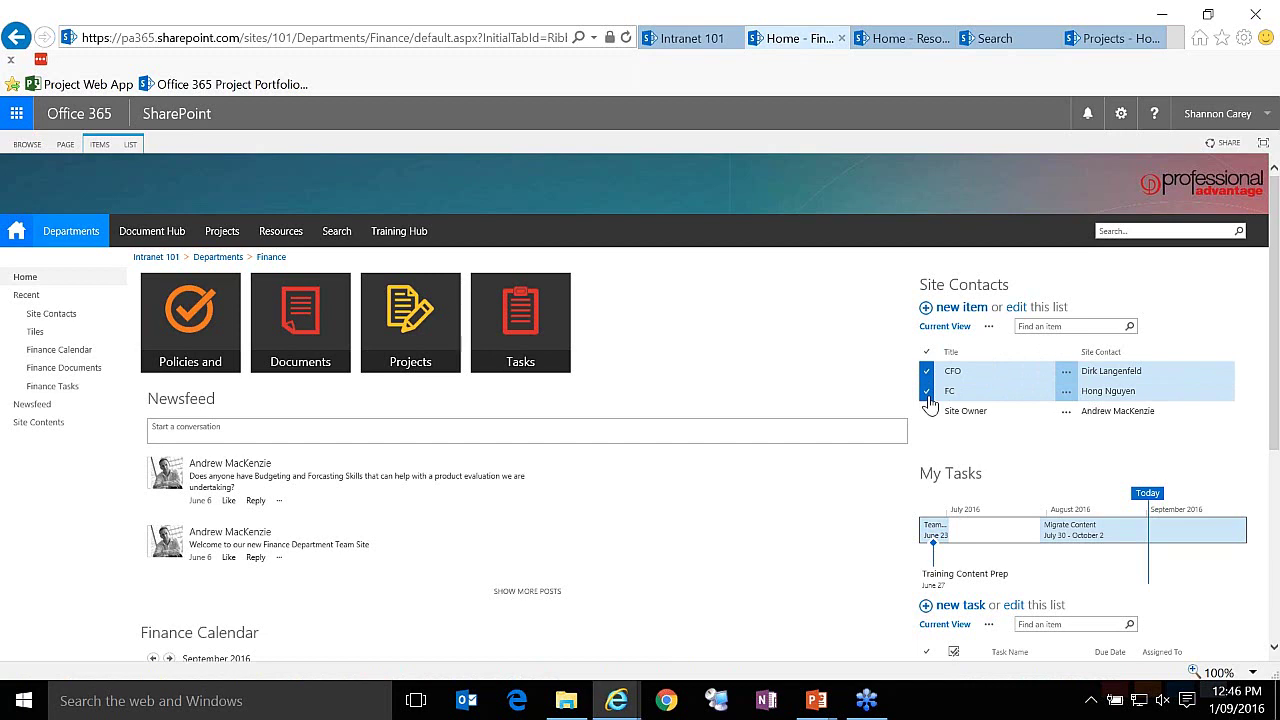
pyautogui.click(927, 411)
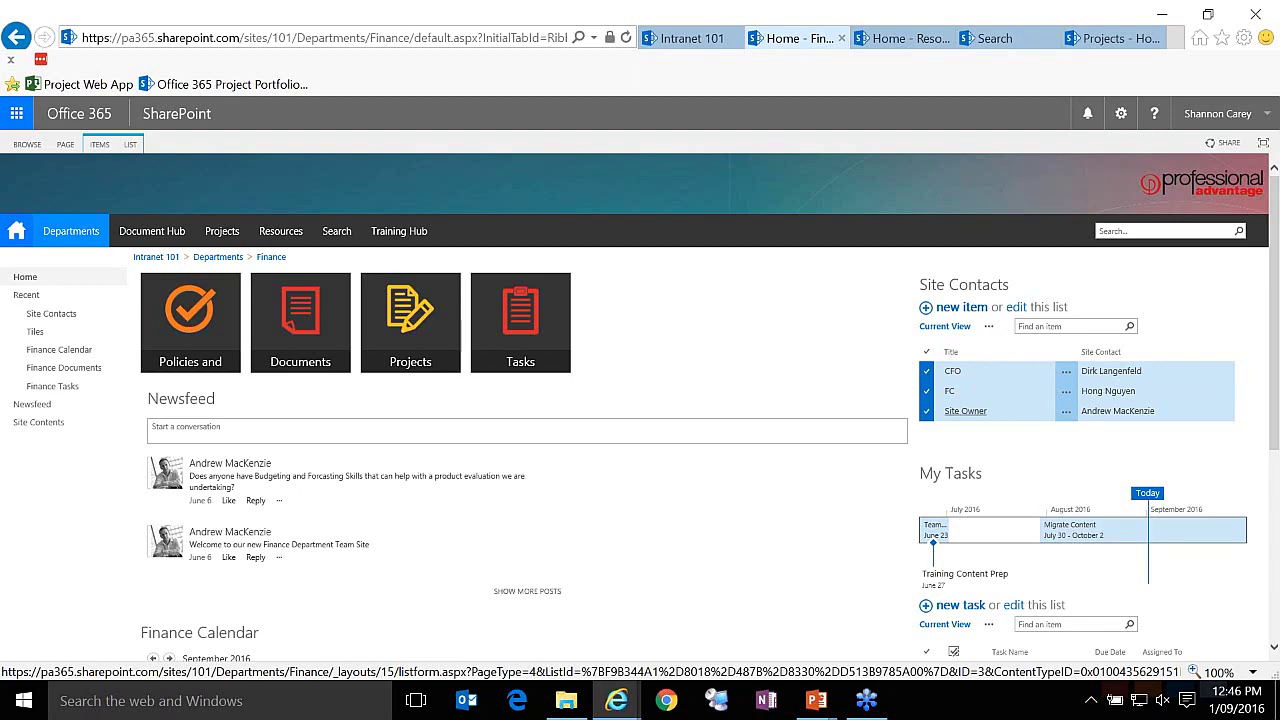
# - Start a new finance task named "Fill in timesheets" with both the start date and due date set to 1/09/2016
pyautogui.scroll(-6, 962, 412)
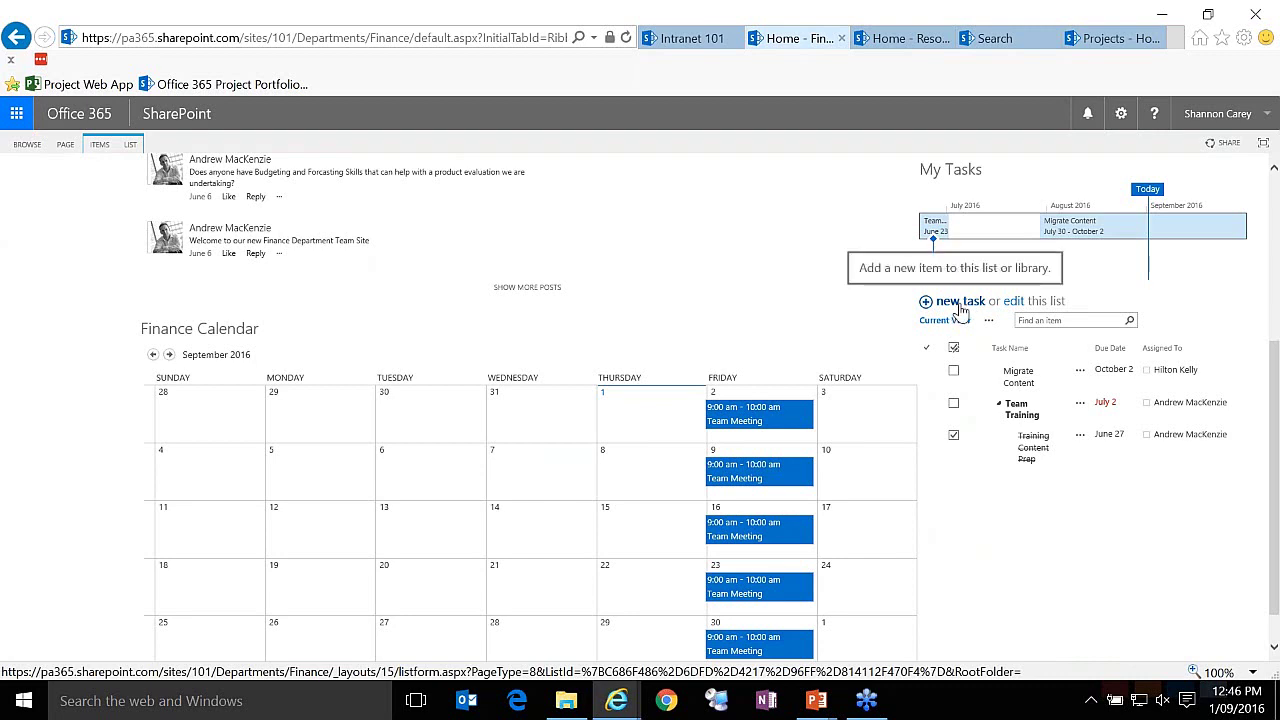
pyautogui.click(959, 308)
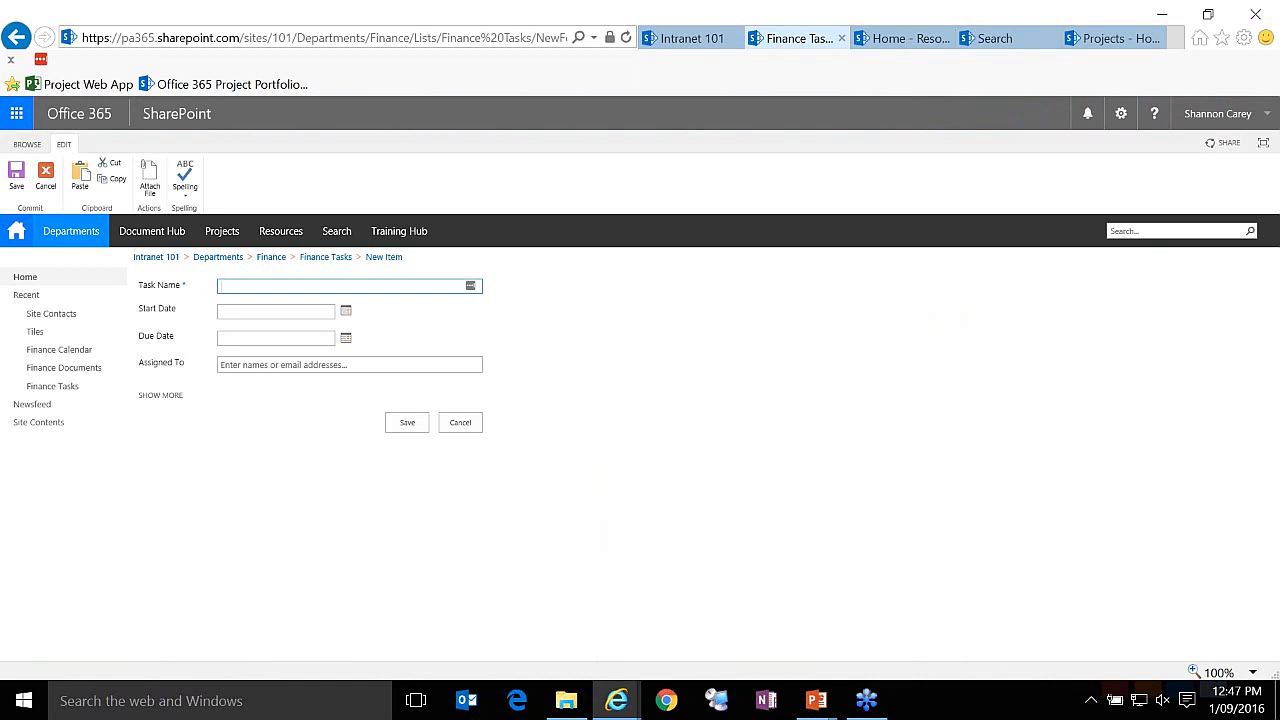
pyautogui.write('Fill')
pyautogui.write('in timesheets')
pyautogui.click(348, 311)
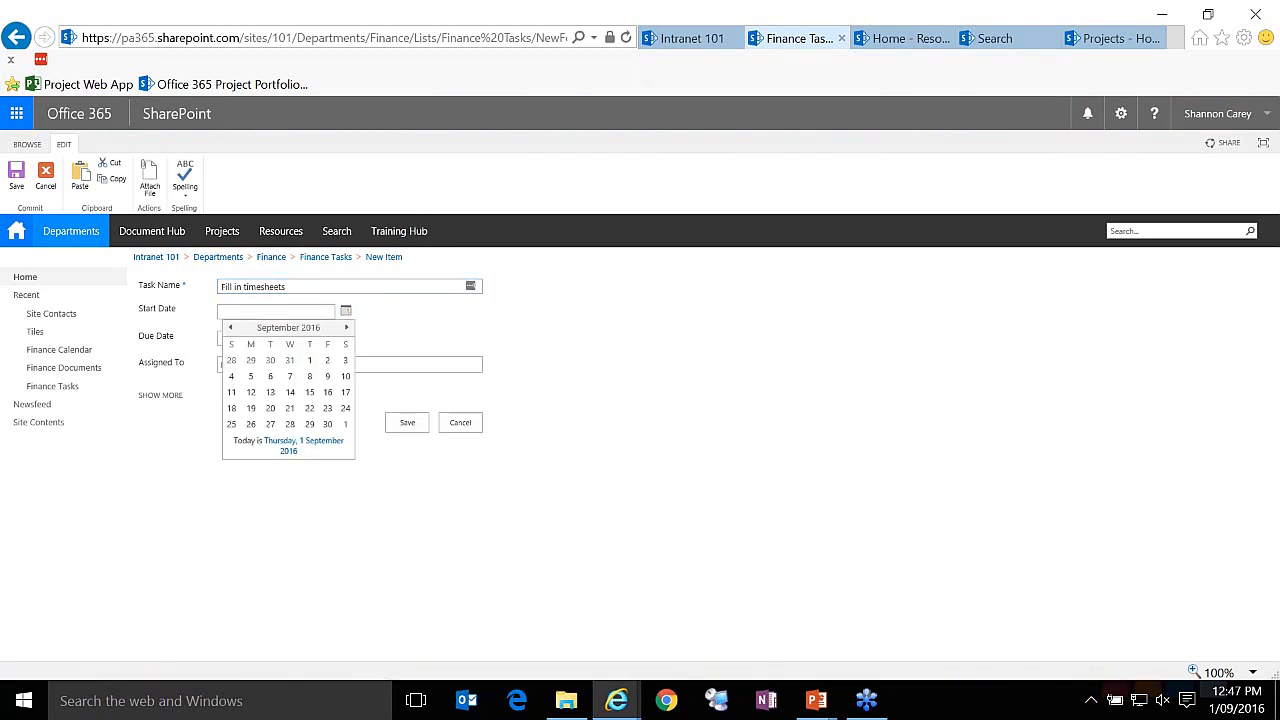
pyautogui.click(310, 361)
pyautogui.click(345, 338)
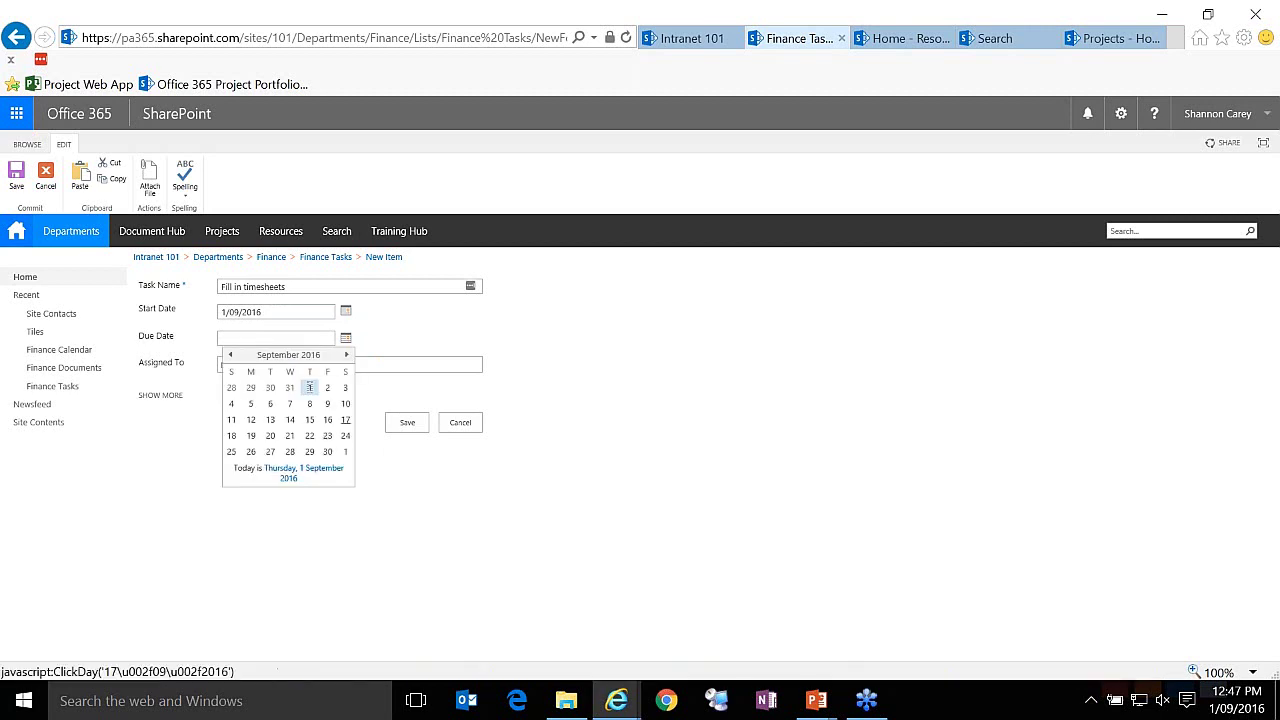
pyautogui.click(310, 387)
# - Assign the new task to the colleague by looking up their first name, and save the task
pyautogui.click(260, 370)
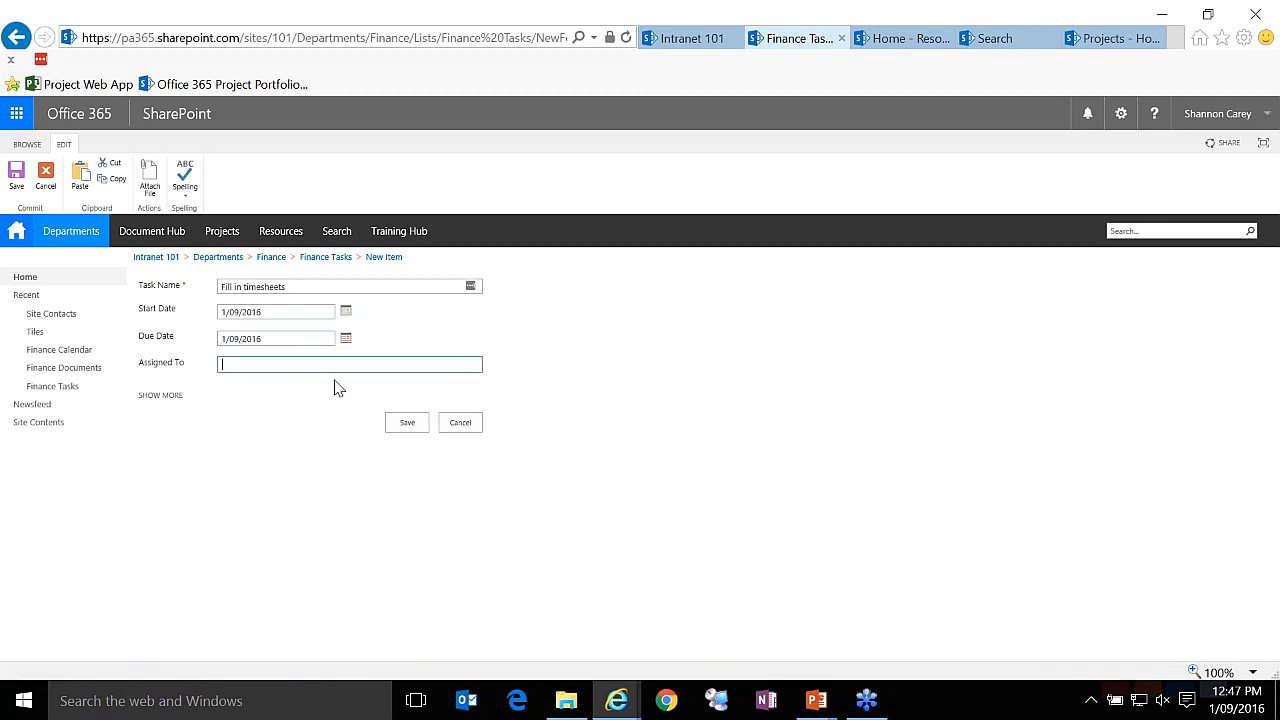
pyautogui.write('rick')
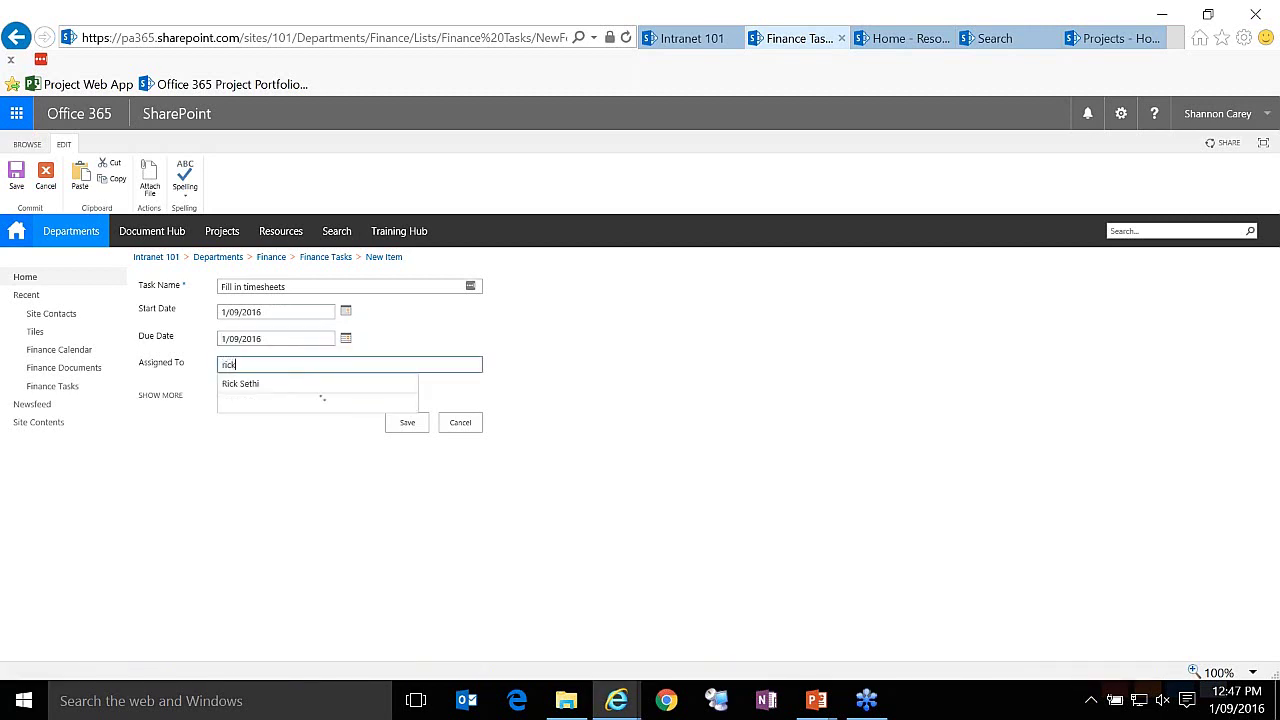
pyautogui.click(299, 386)
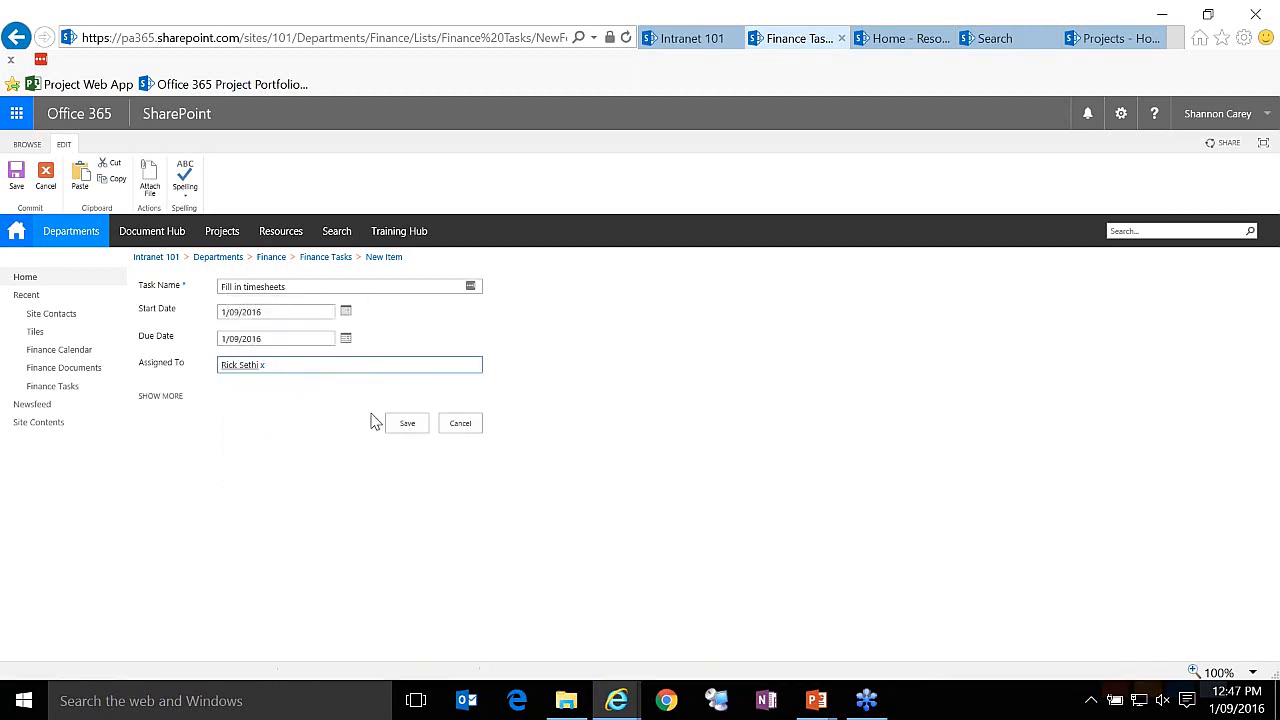
pyautogui.click(404, 428)
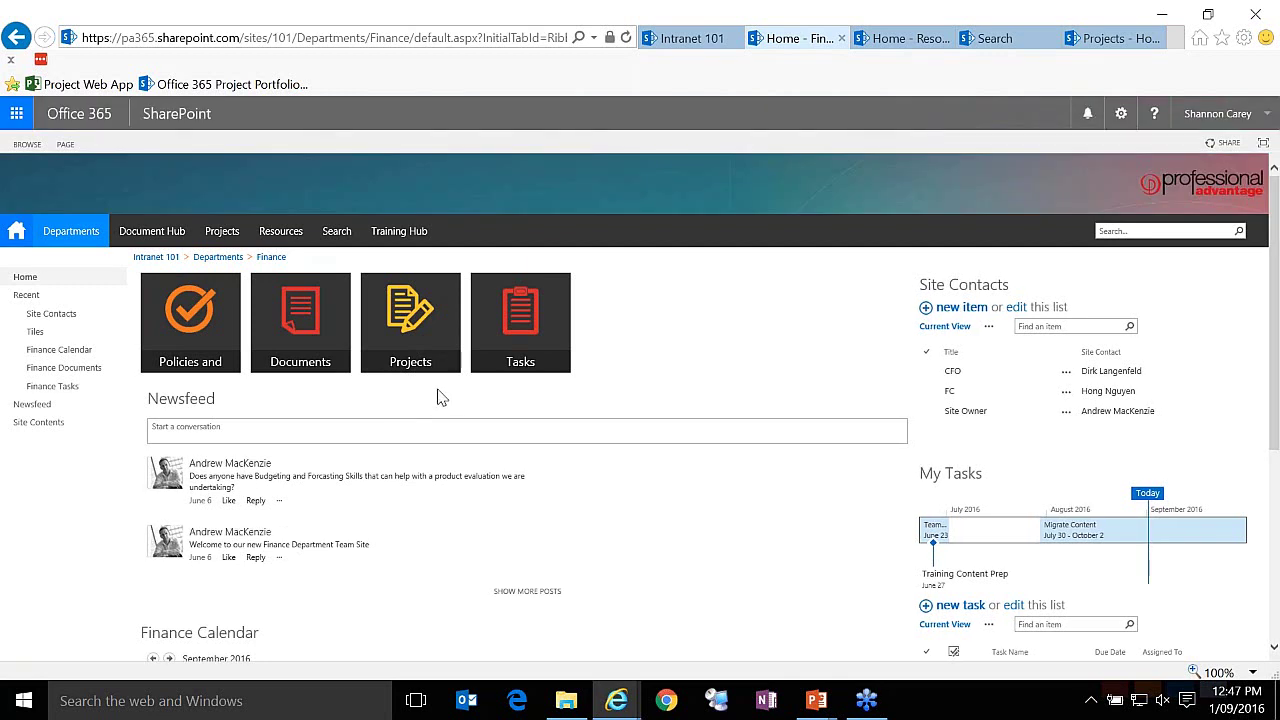
# - Mark the "Fill in timesheets" task as complete in the My Tasks list
pyautogui.scroll(-1, 1248, 492)
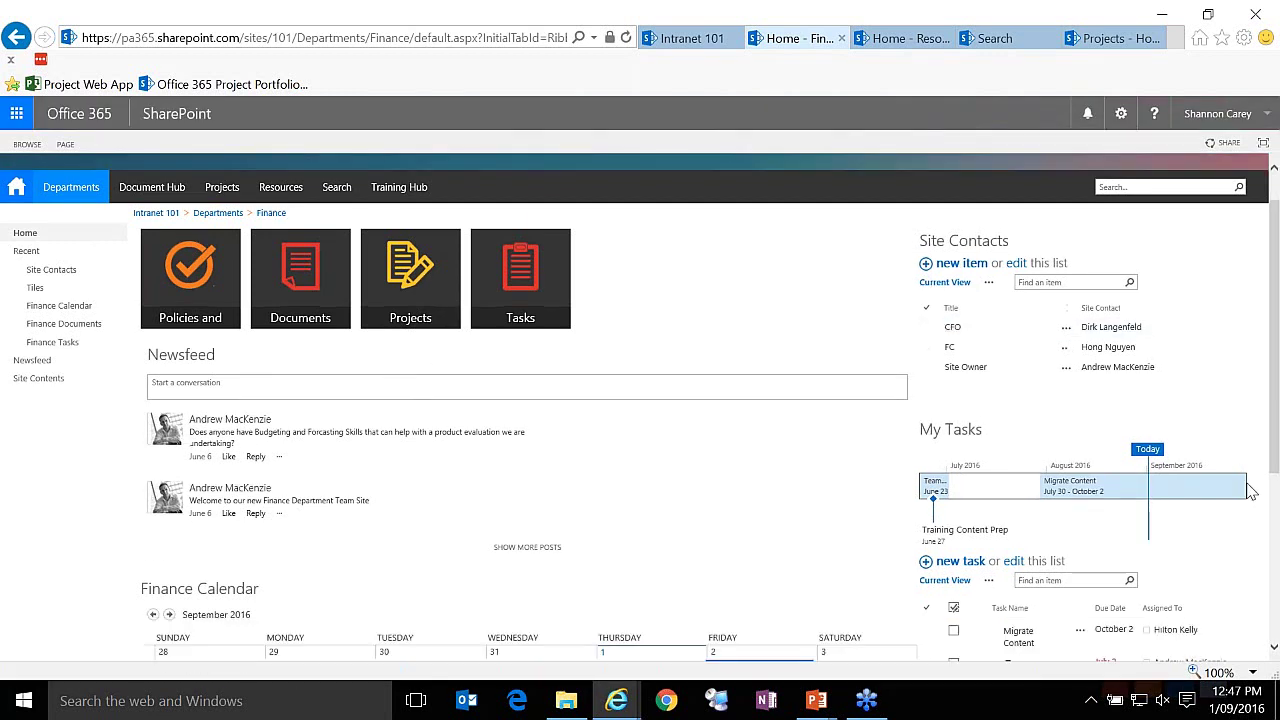
pyautogui.scroll(-3, 1265, 520)
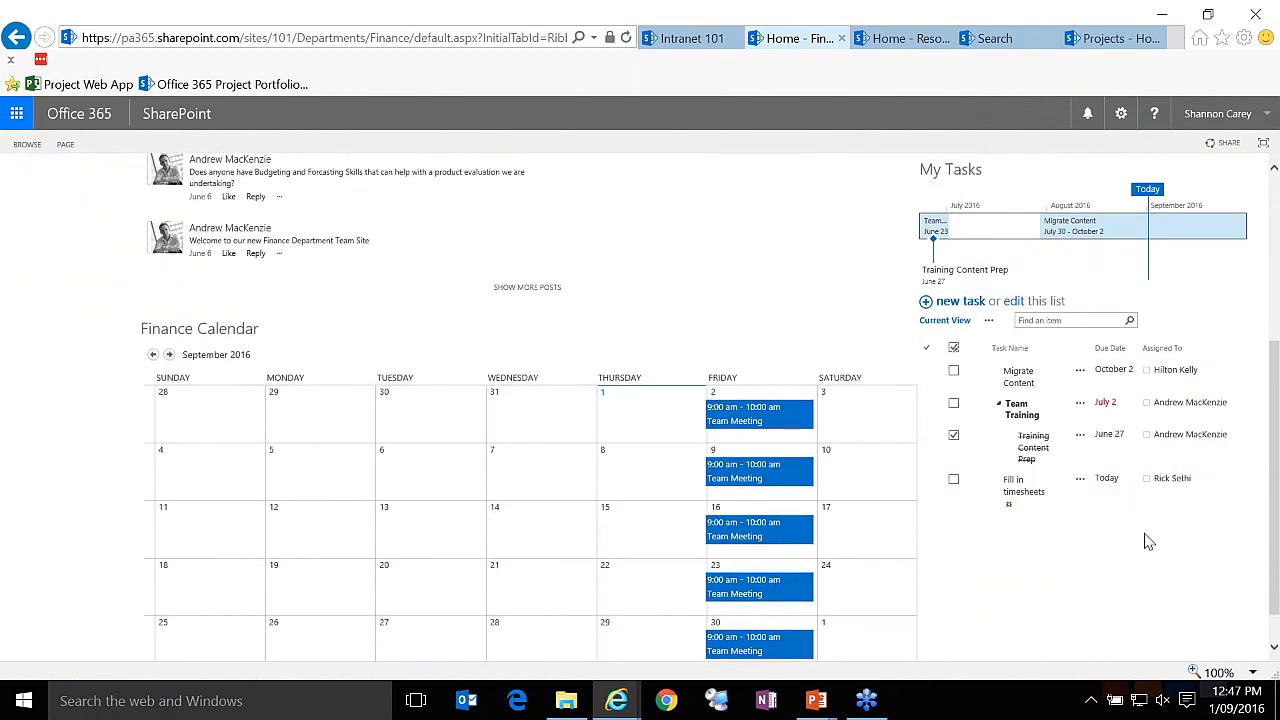
pyautogui.click(953, 485)
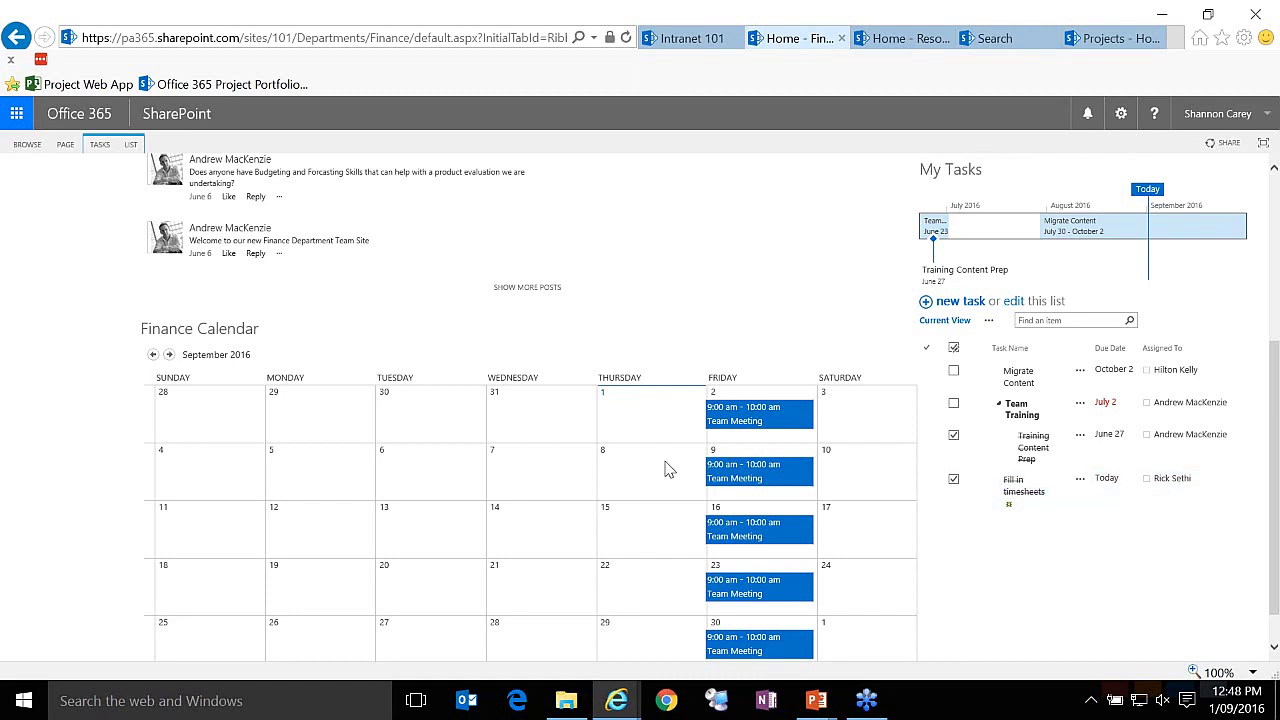
# - Open a new event form for 1 September 2016 in the Finance Calendar, and close it without saving
pyautogui.scroll(-1, 430, 400)
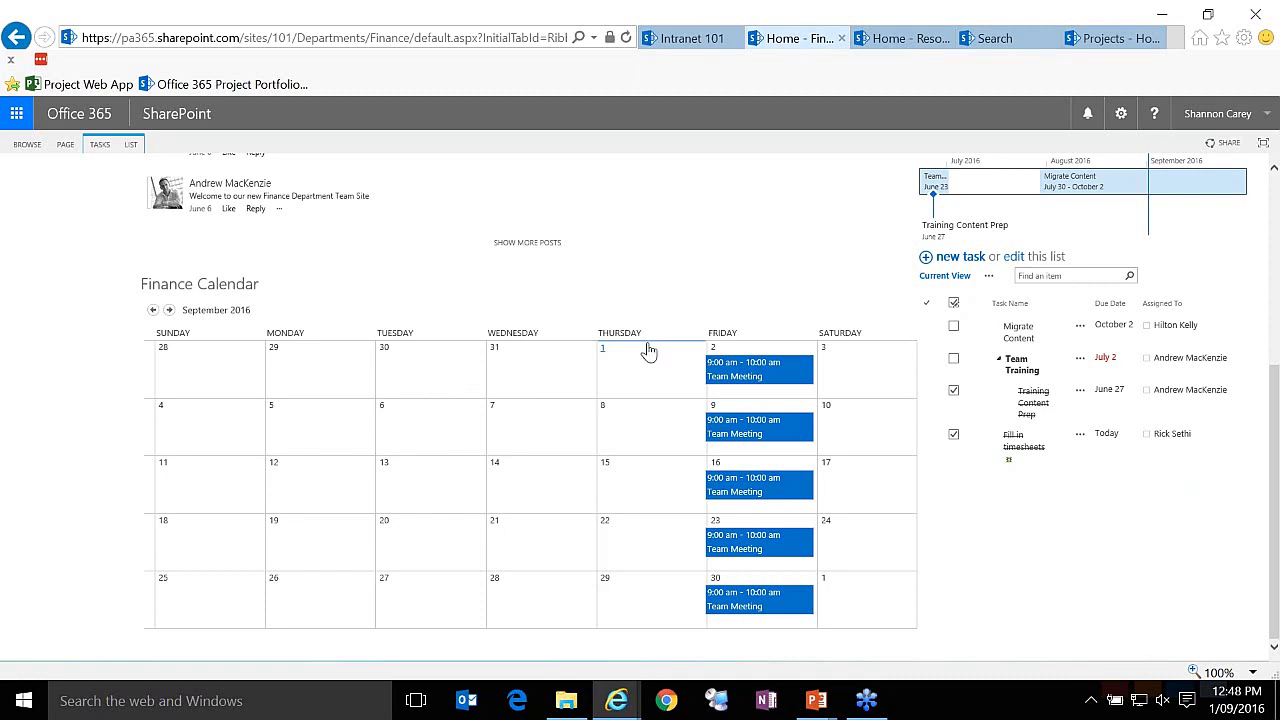
pyautogui.click(689, 398)
pyautogui.click(692, 392)
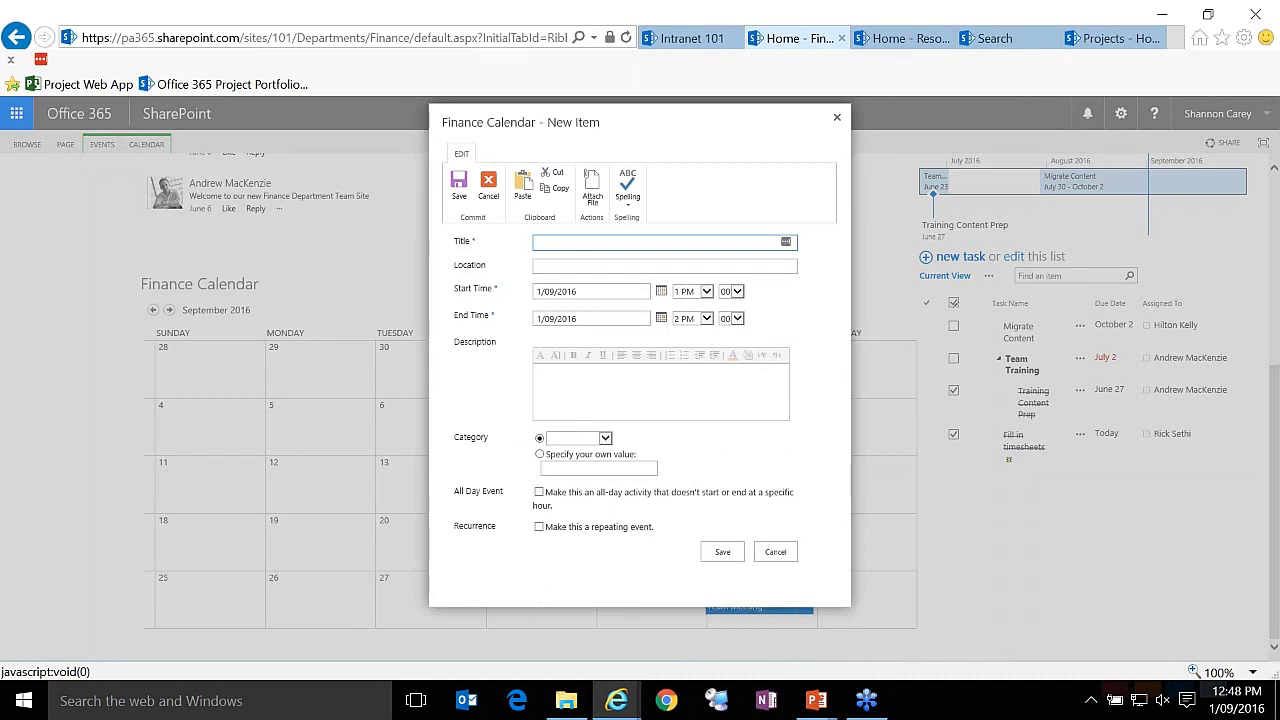
pyautogui.click(837, 118)
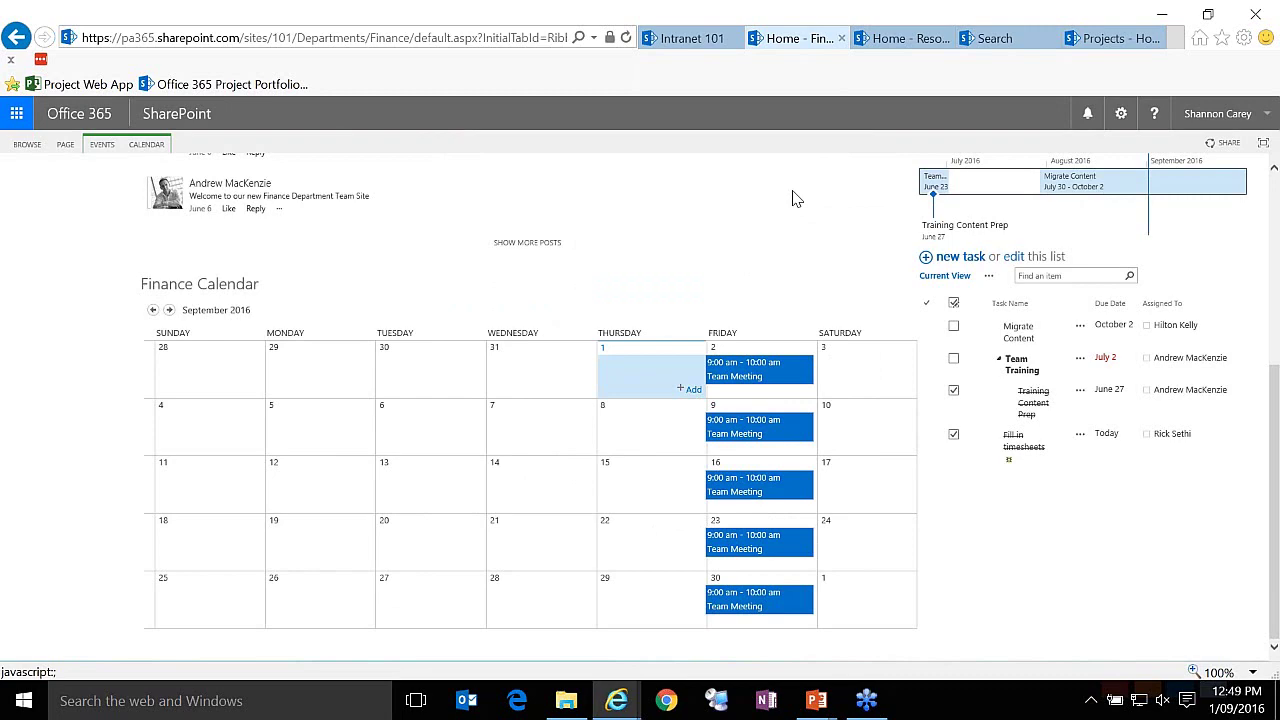
pyautogui.scroll(1, 782, 237)
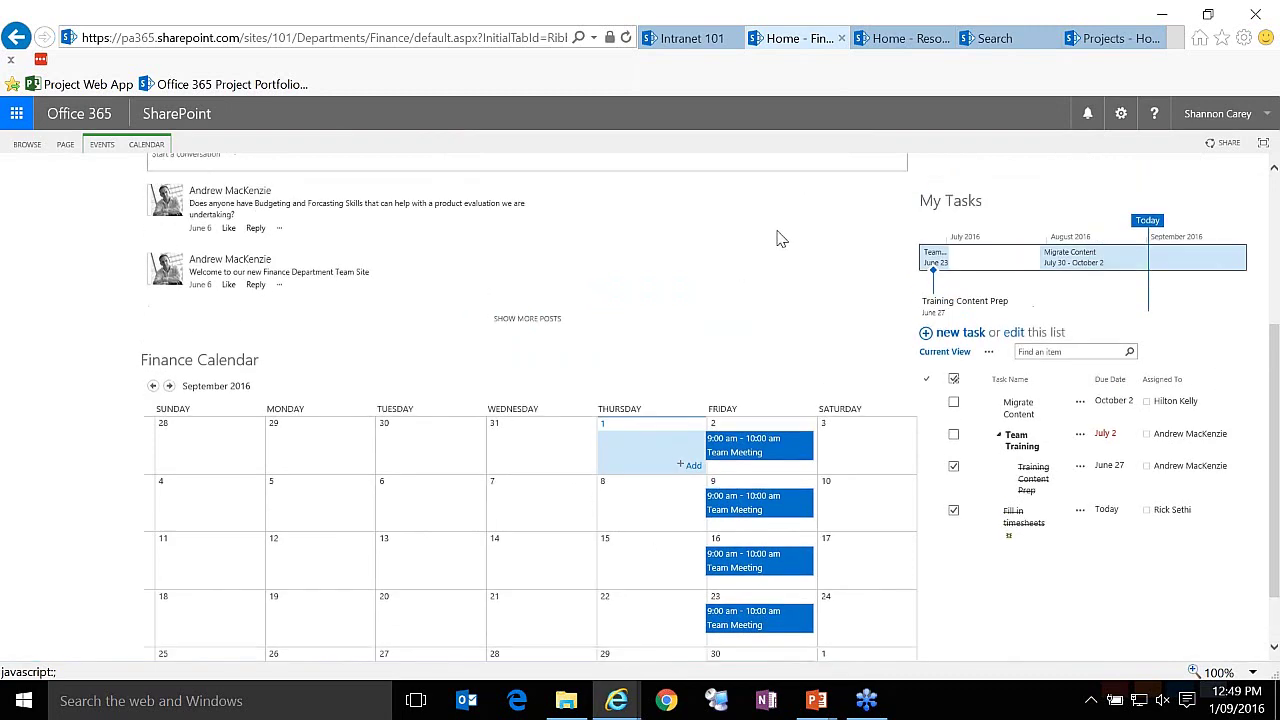
pyautogui.scroll(2, 765, 250)
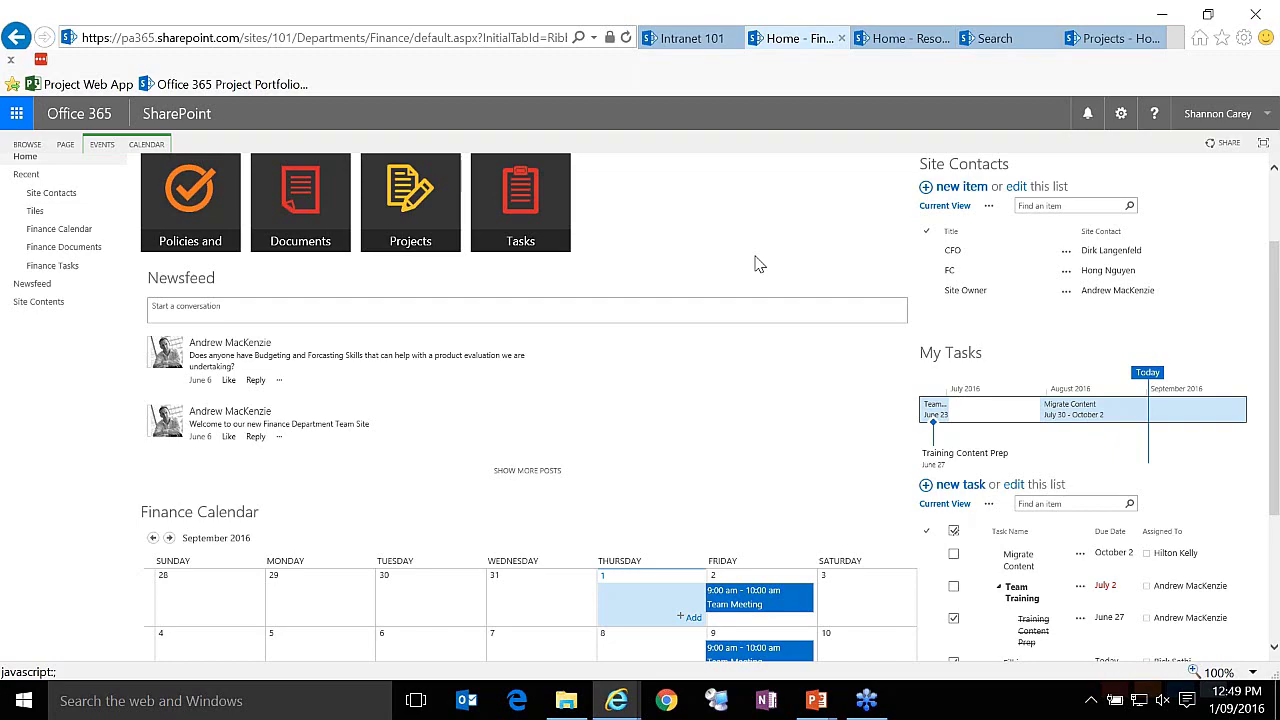
# - Switch to the PowerPoint slide show and advance to the "Central Location for Resources" slide
pyautogui.hotkey('alt', 'Tab')
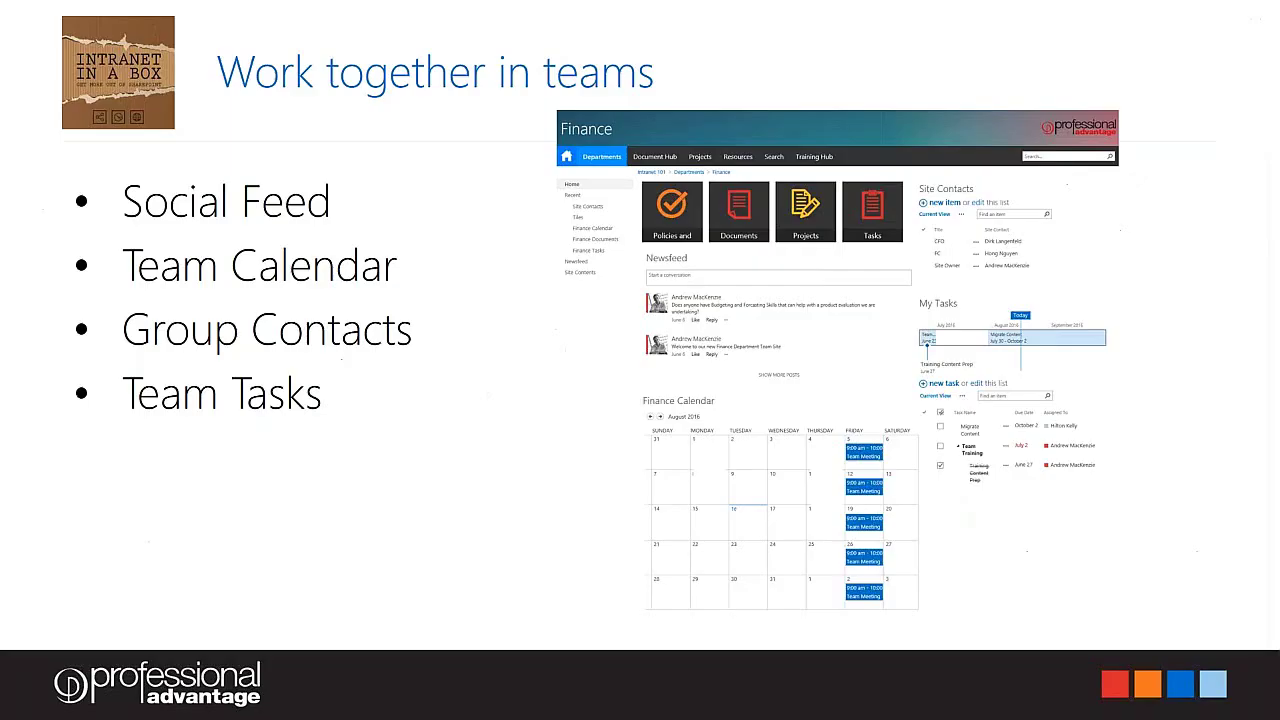
pyautogui.press('Right')
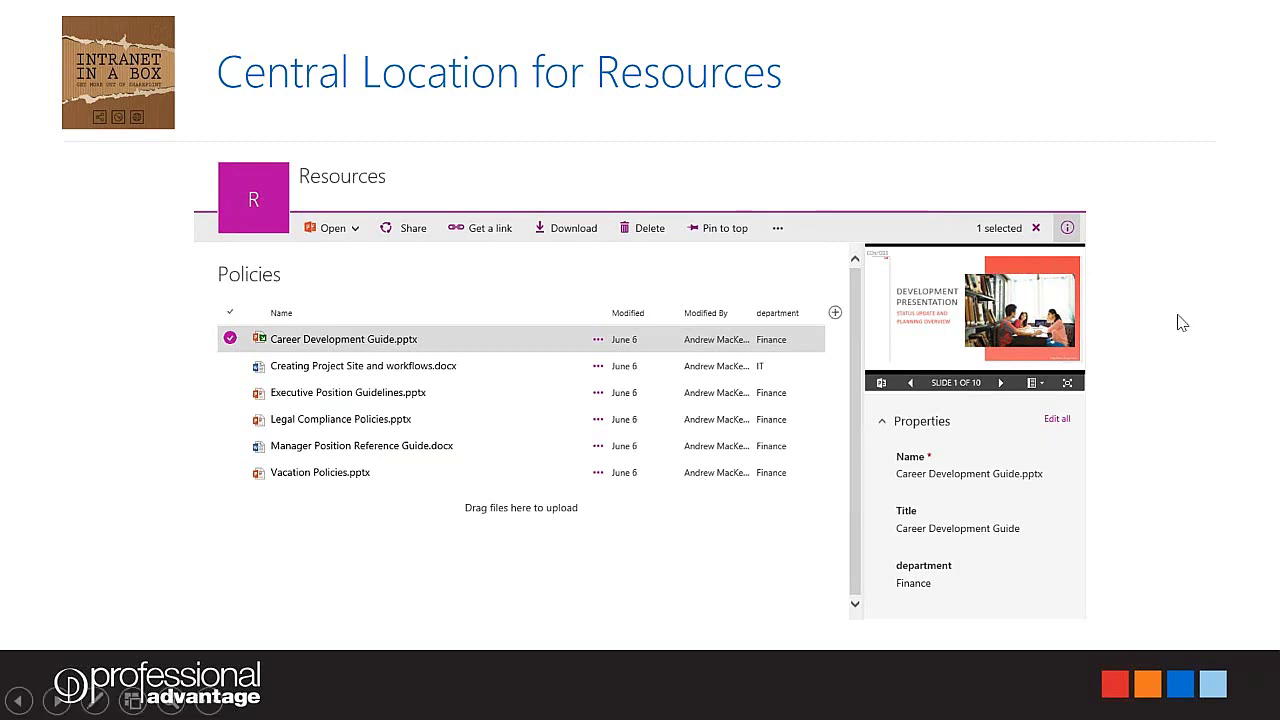
# - Switch to Internet Explorer, bring up the Resources site and open its policies library
pyautogui.hotkey('alt', 'Tab')
pyautogui.click(875, 38)
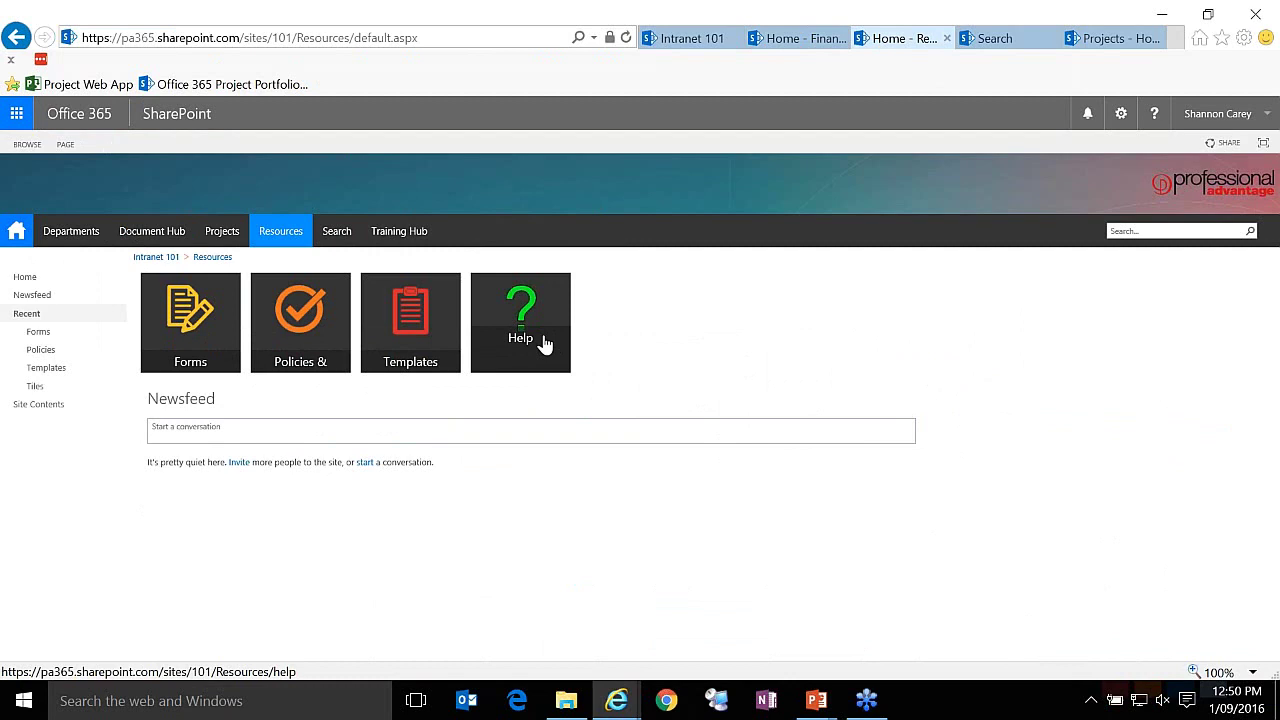
pyautogui.click(285, 312)
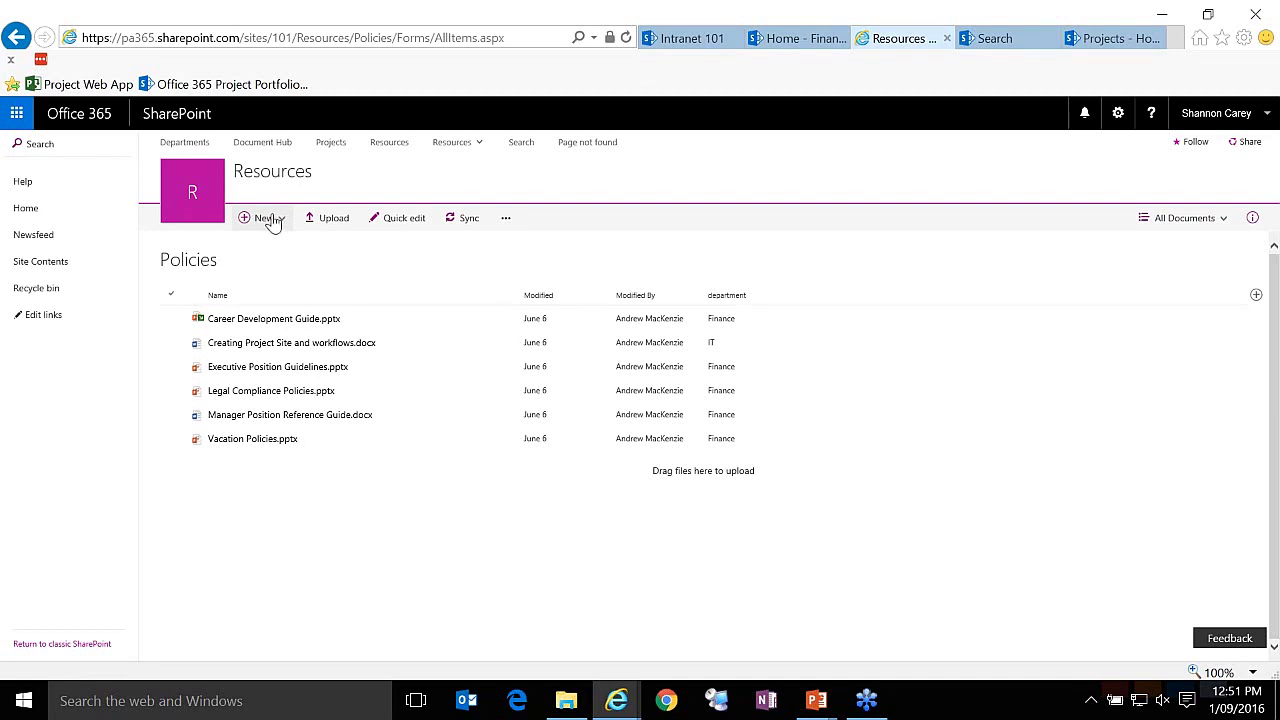
# - Upload Accepting Gifts.docx from the sample docs folder in File Explorer to the Policies library
pyautogui.click(566, 701)
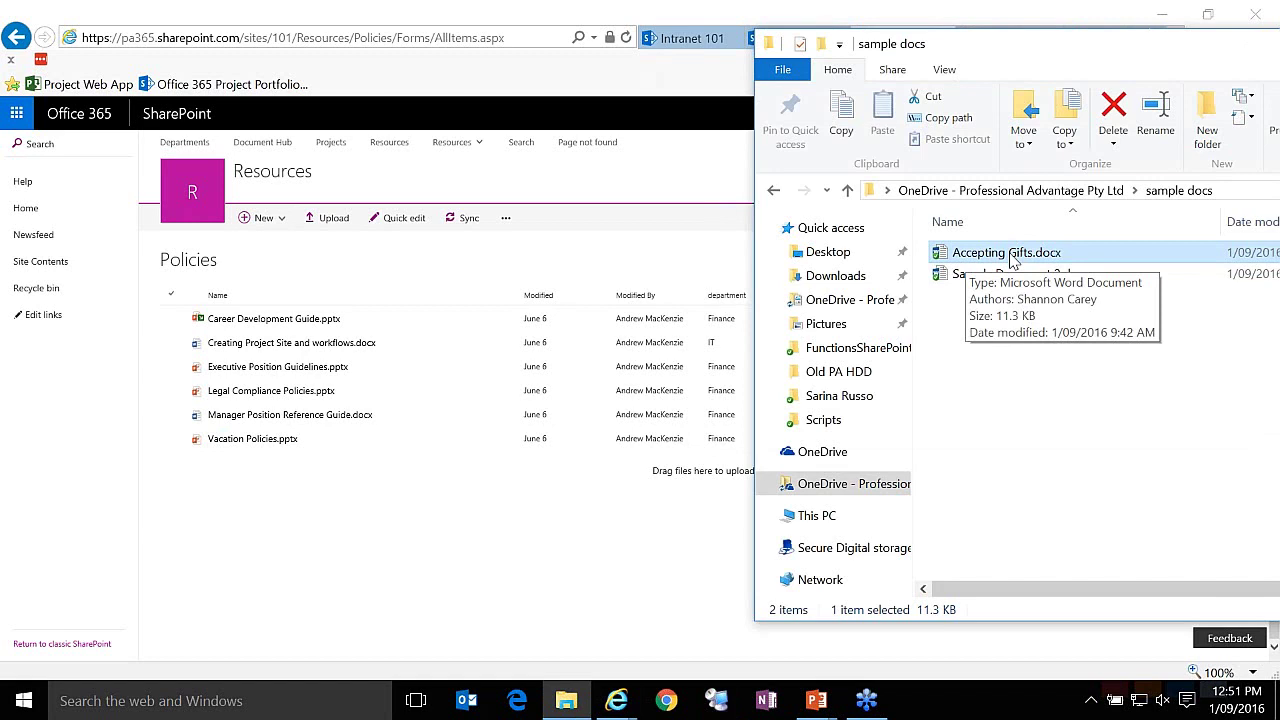
pyautogui.moveTo(1014, 260); pyautogui.dragTo(328, 551)
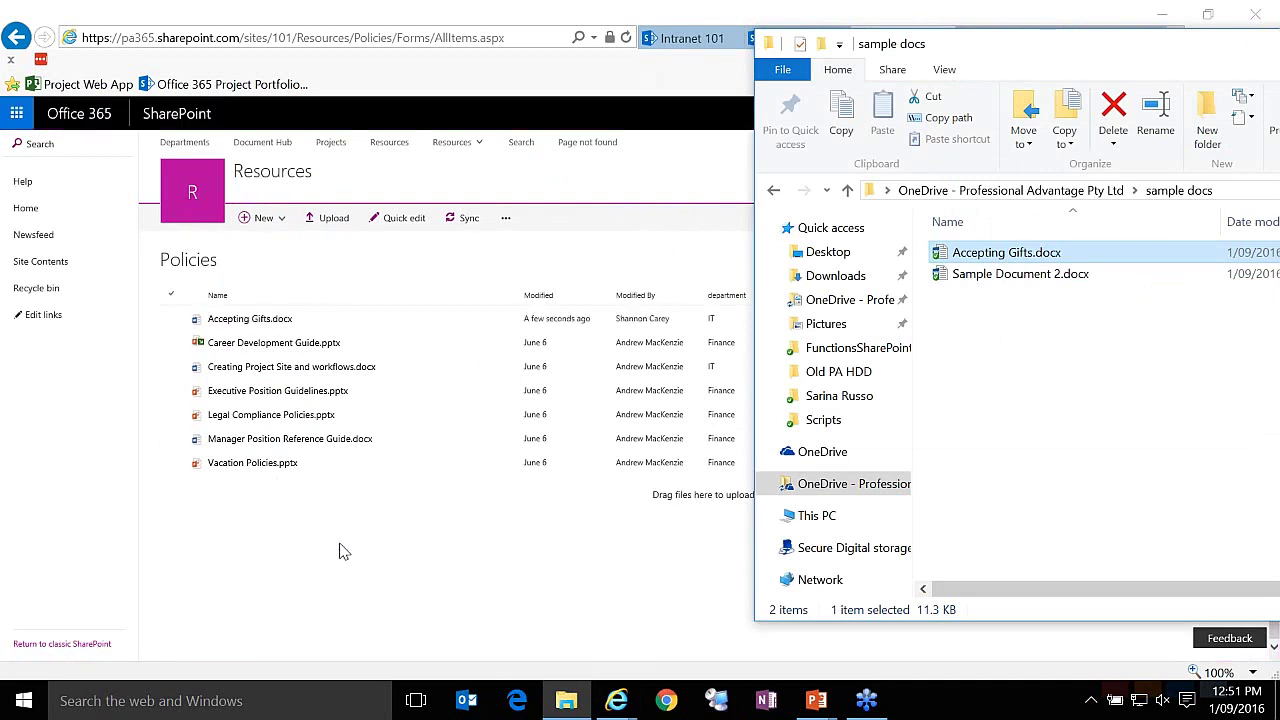
pyautogui.click(343, 551)
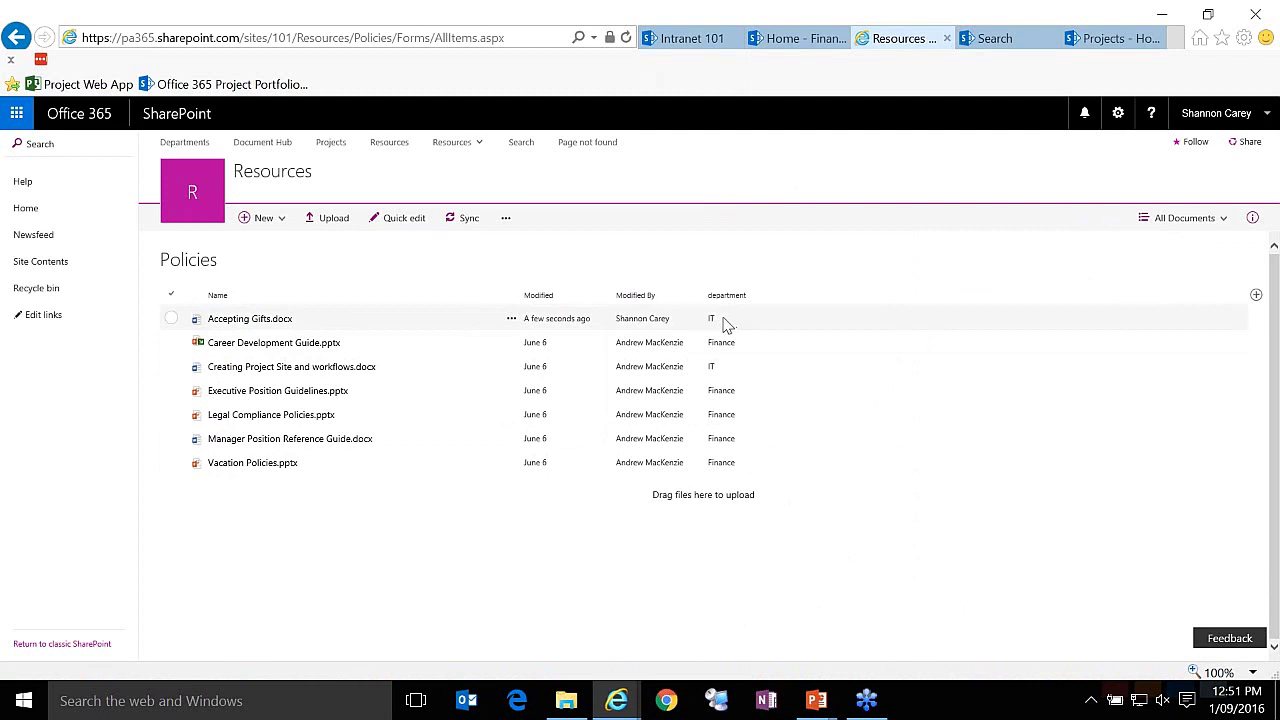
# - Set the department property of Accepting Gifts.docx to Finance, and deselect the file
pyautogui.click(171, 320)
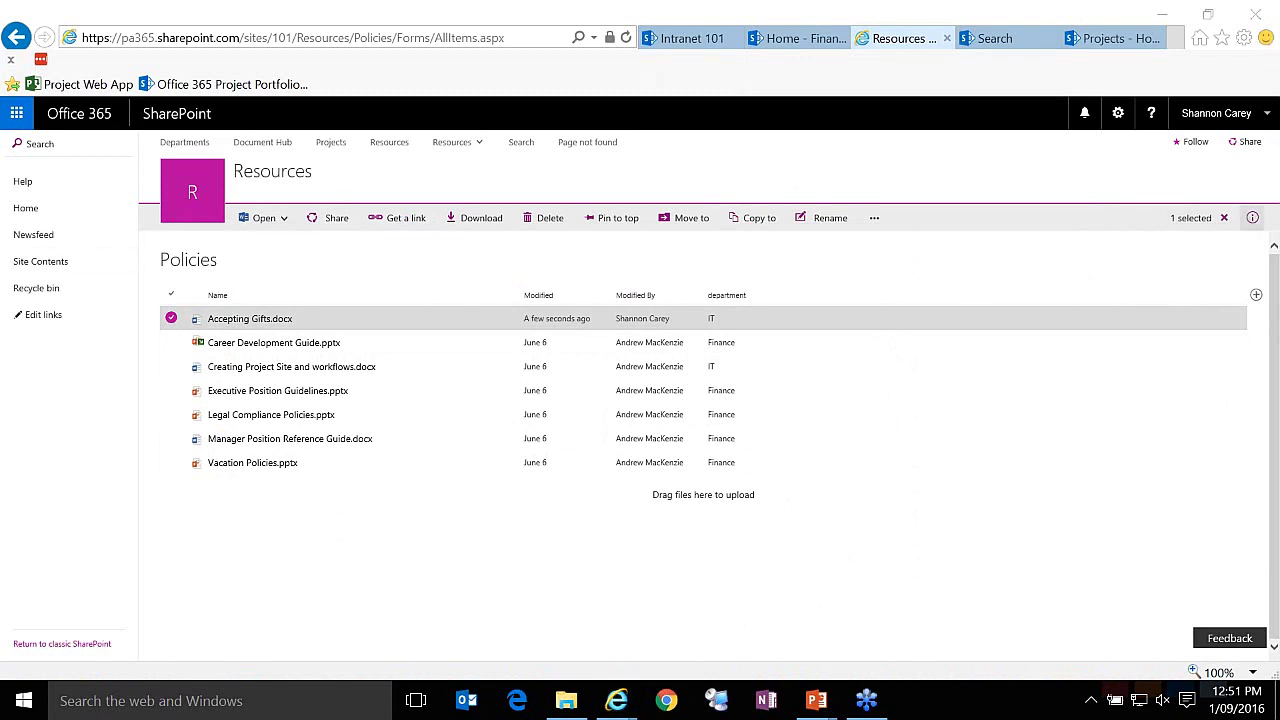
pyautogui.click(1252, 218)
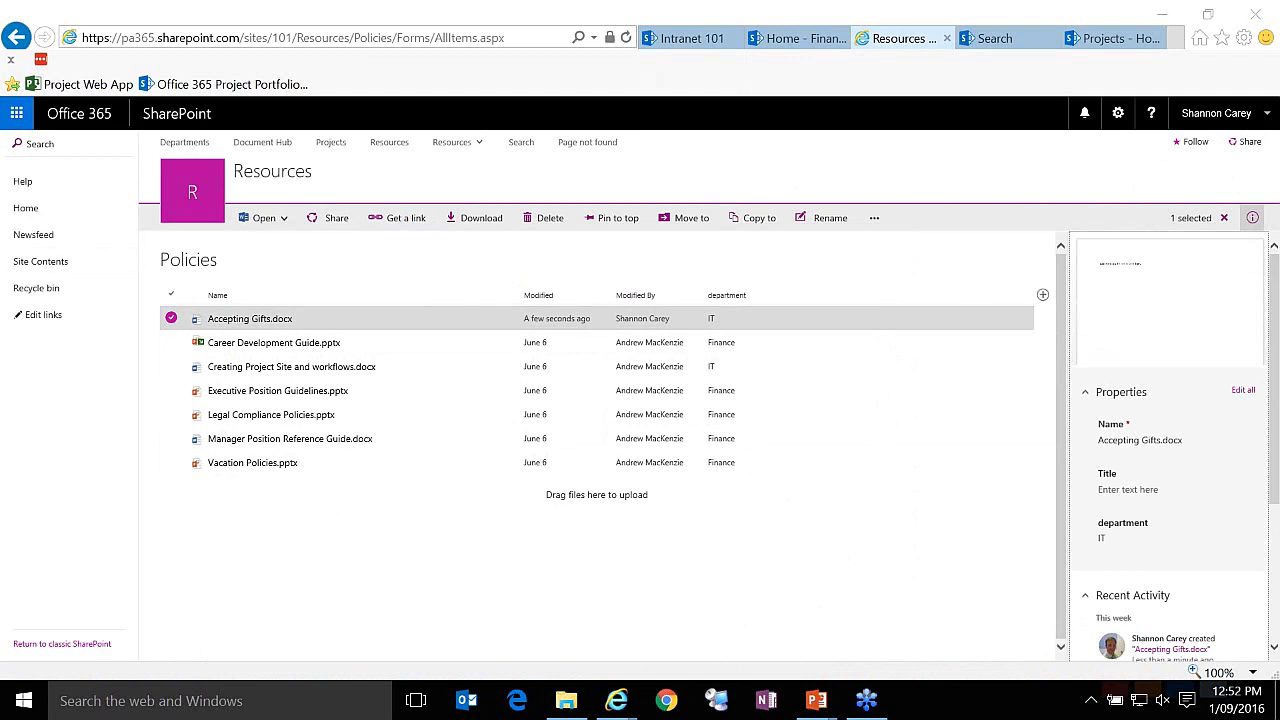
pyautogui.click(1110, 538)
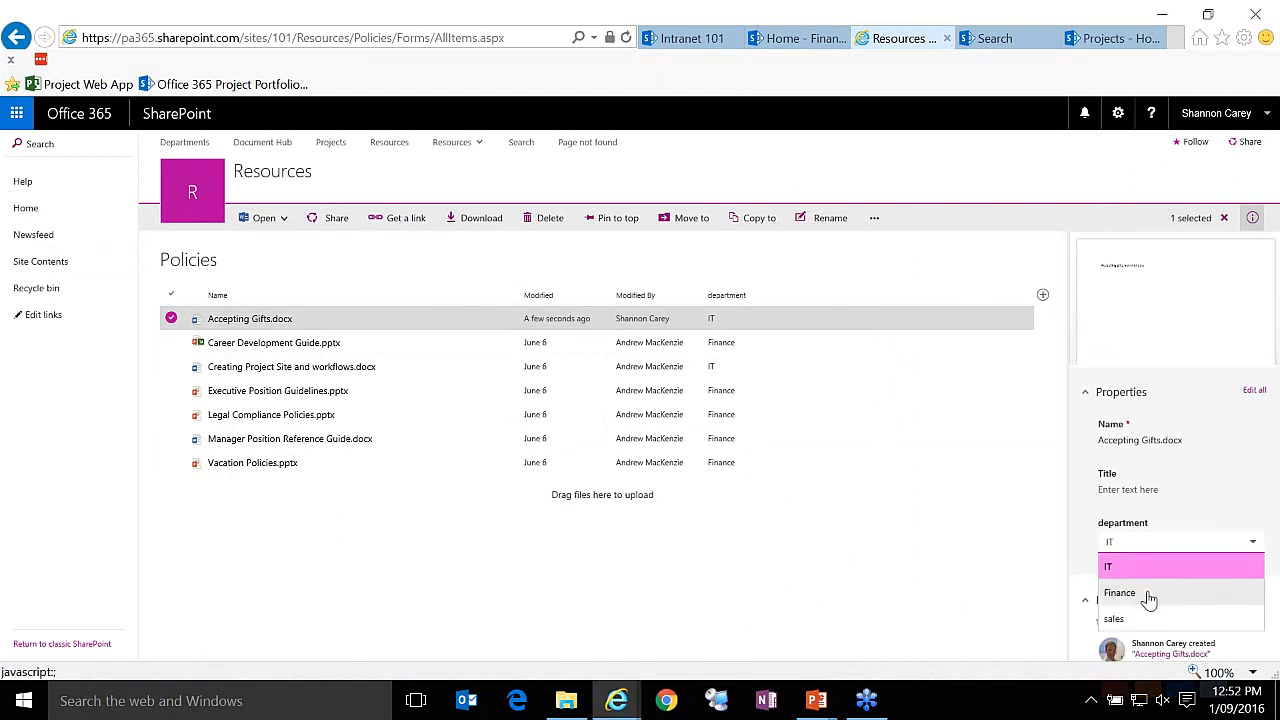
pyautogui.click(1150, 594)
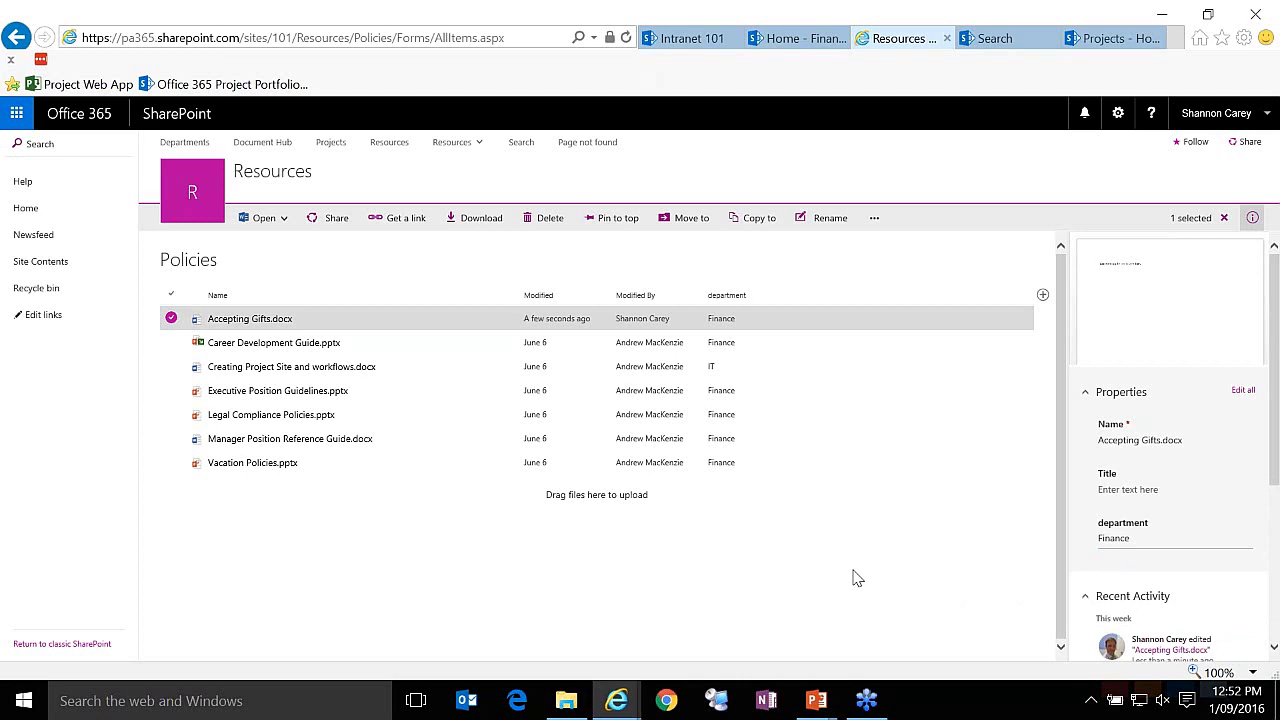
pyautogui.press('Escape')
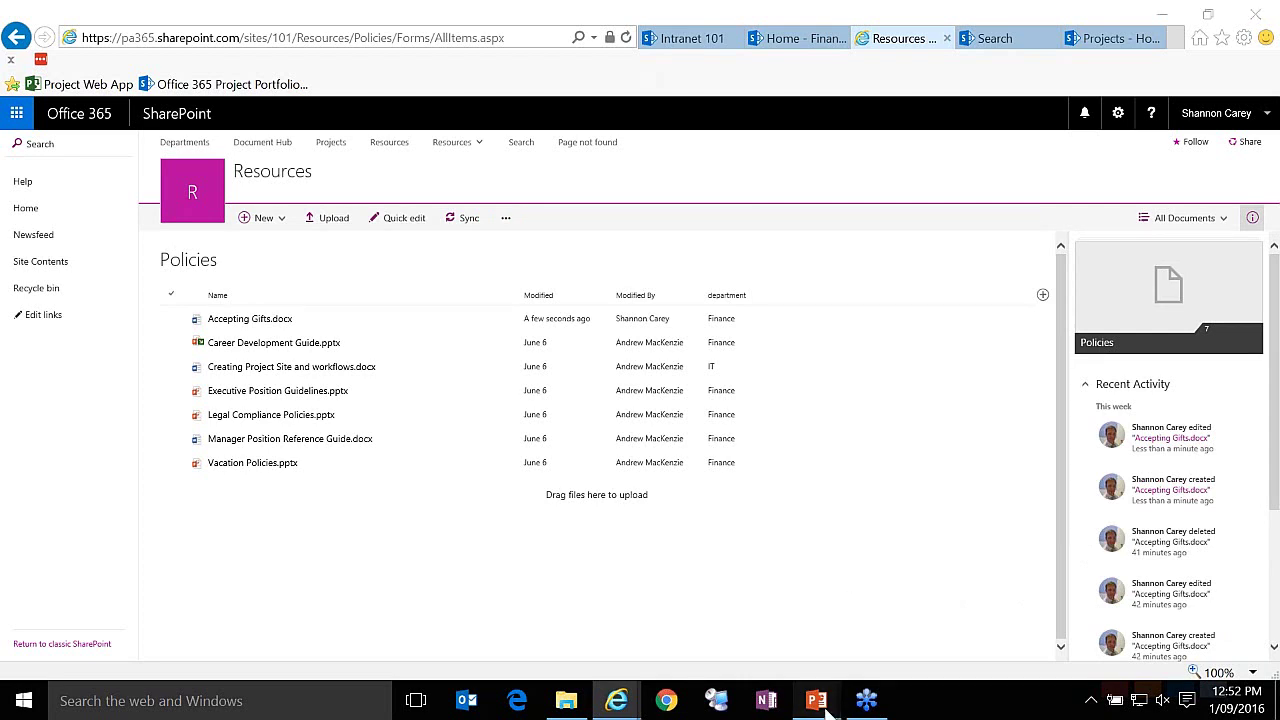
# - Switch to the PowerPoint slide show and advance to the "Find Content" slide
pyautogui.moveTo(817, 678)
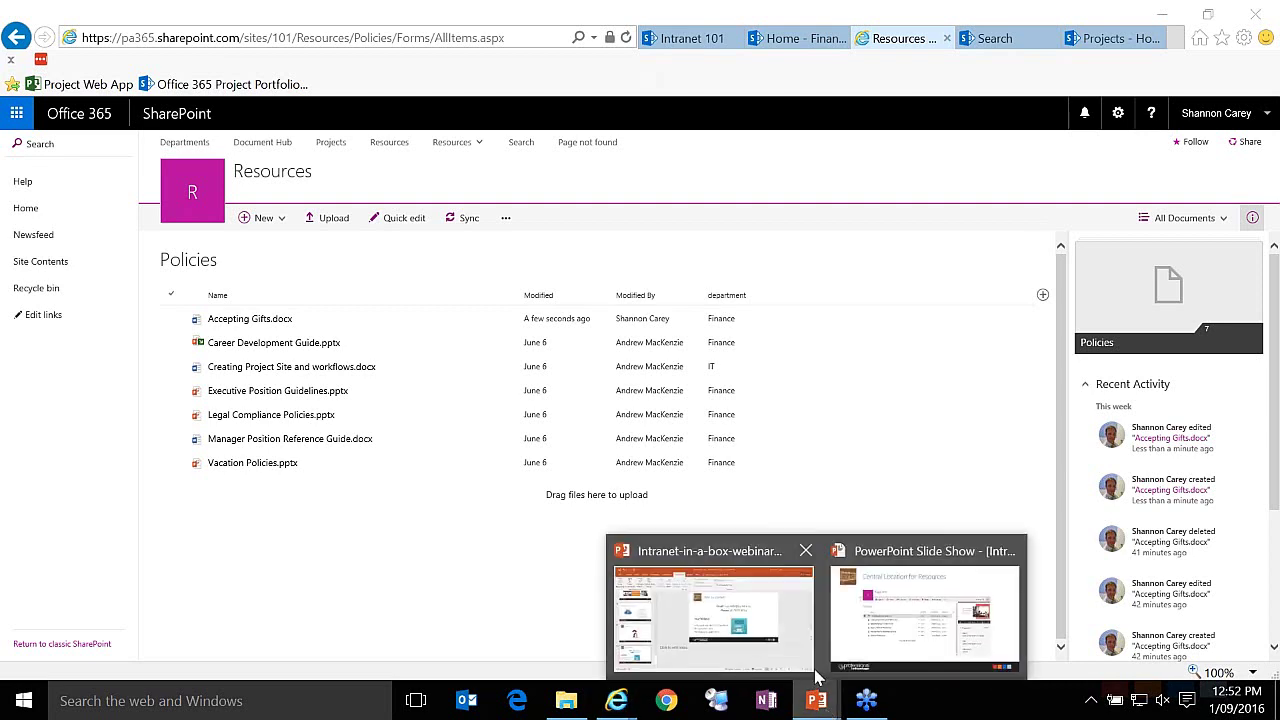
pyautogui.click(871, 613)
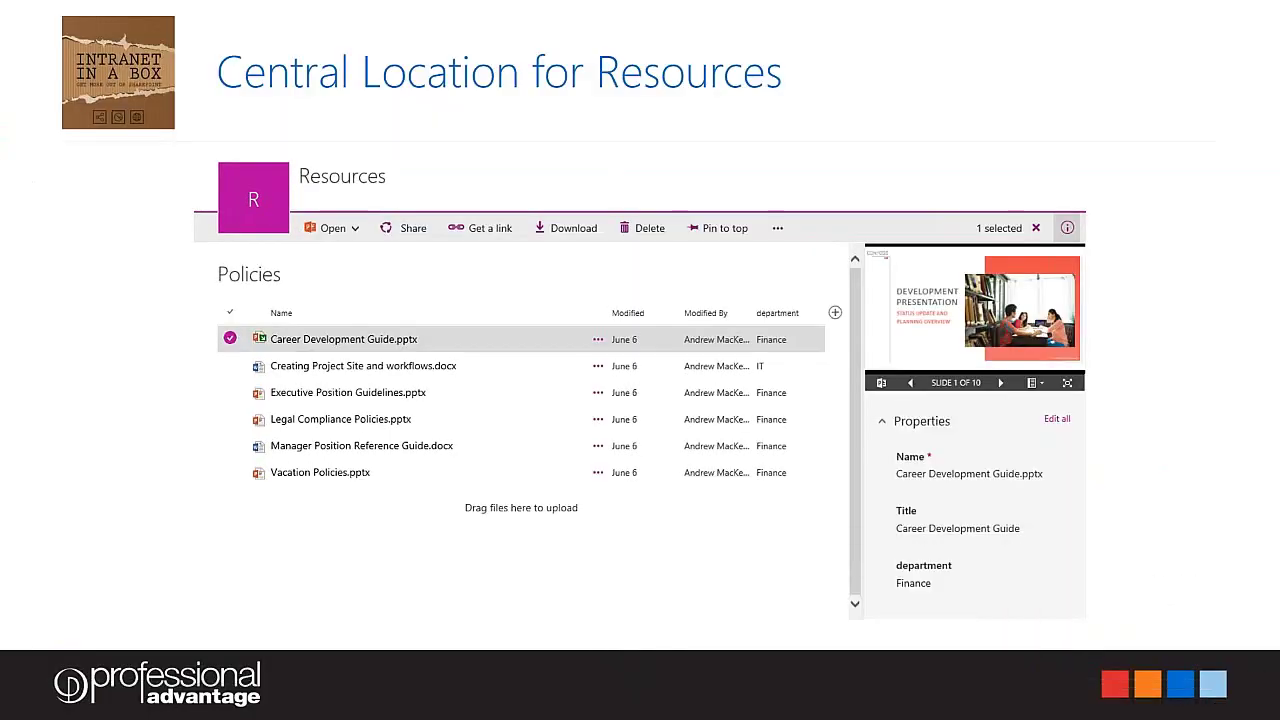
pyautogui.press('Right')
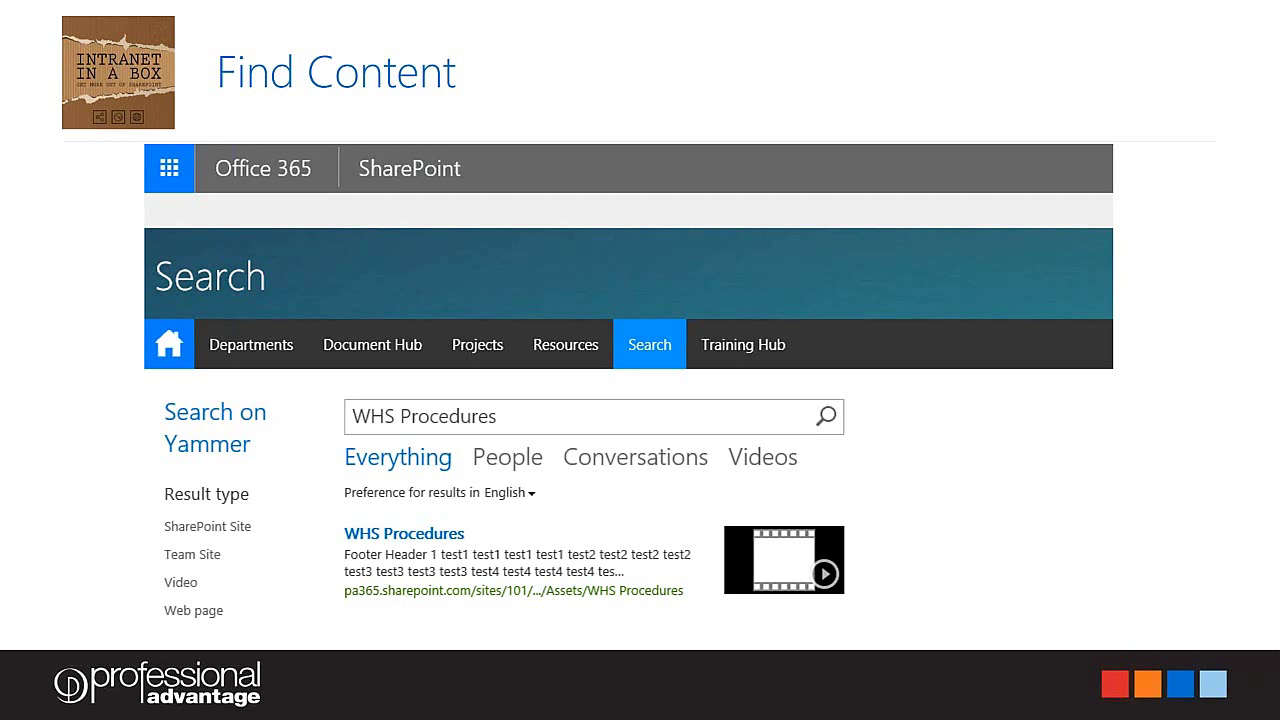
# - Switch from the slide show back to the Internet Explorer window showing the Policies library
pyautogui.hotkey('alt', 'Tab')
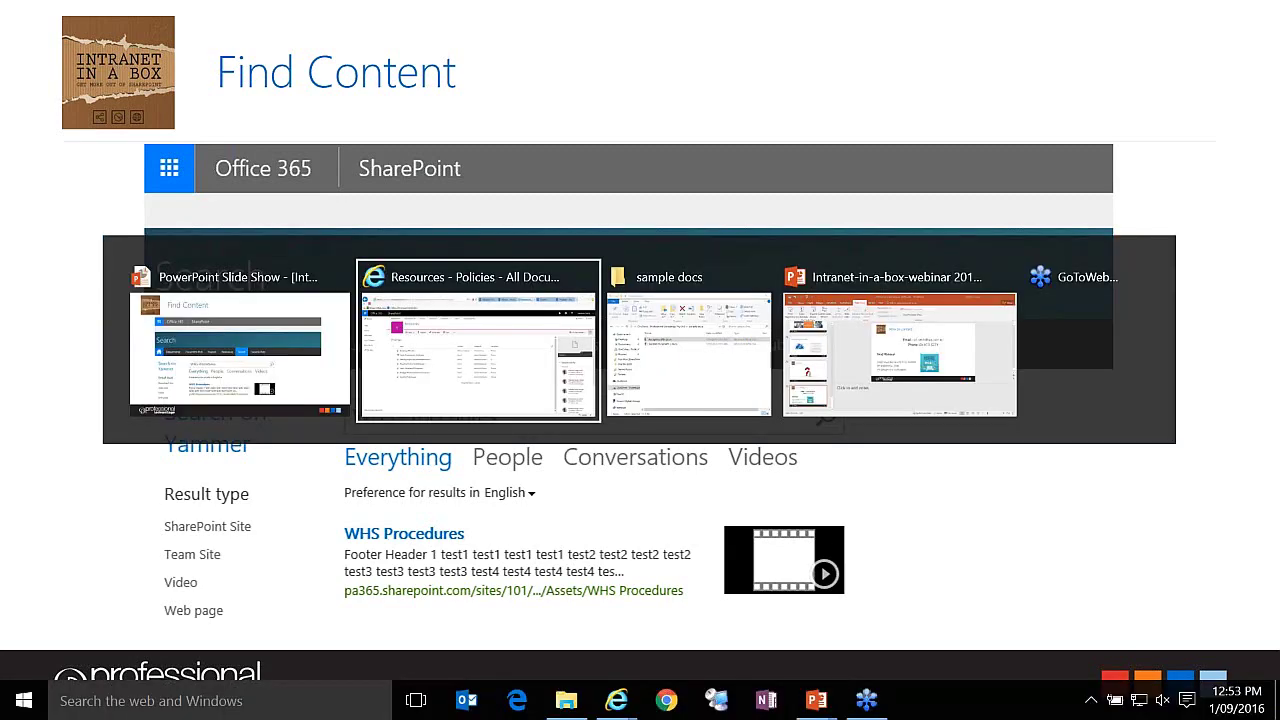